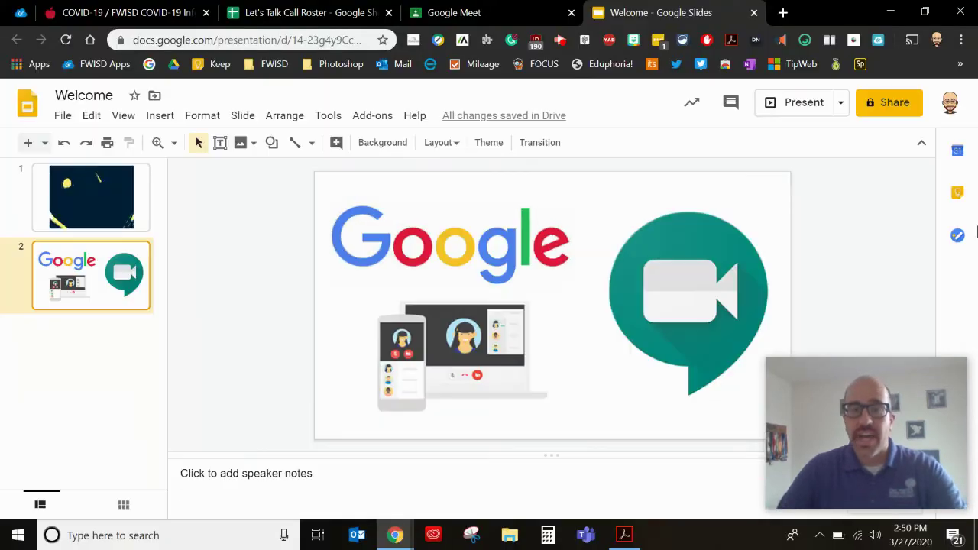
Step: Switch to the Google Meet class in Google Classroom and join the fridaycheck-in call through the Class video meeting link
{"action": "left_click", "coordinate": [454, 12]}
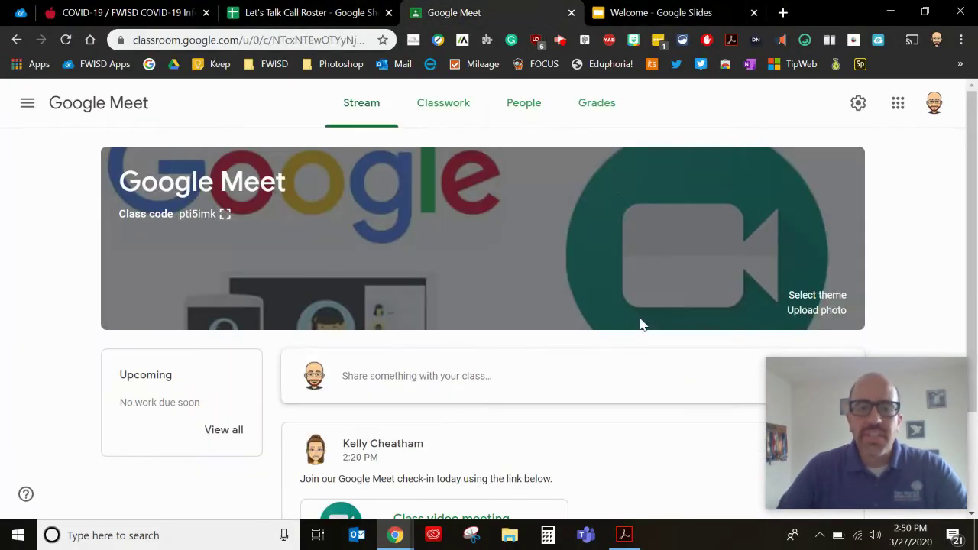
{"action": "scroll", "coordinate": [640, 323], "scroll_direction": "down", "scroll_amount": 2}
{"action": "scroll", "coordinate": [623, 344], "scroll_direction": "up", "scroll_amount": 1}
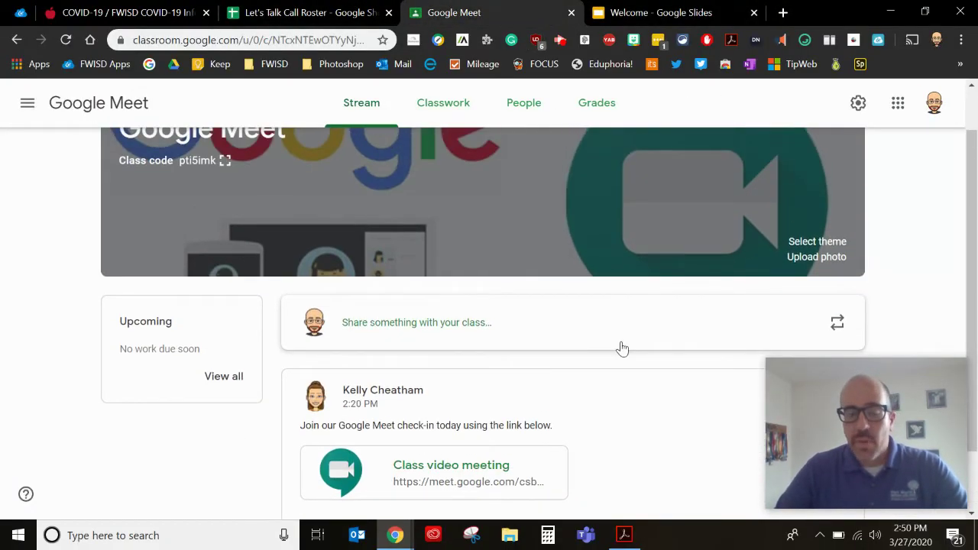
{"action": "scroll", "coordinate": [622, 349], "scroll_direction": "down", "scroll_amount": 1}
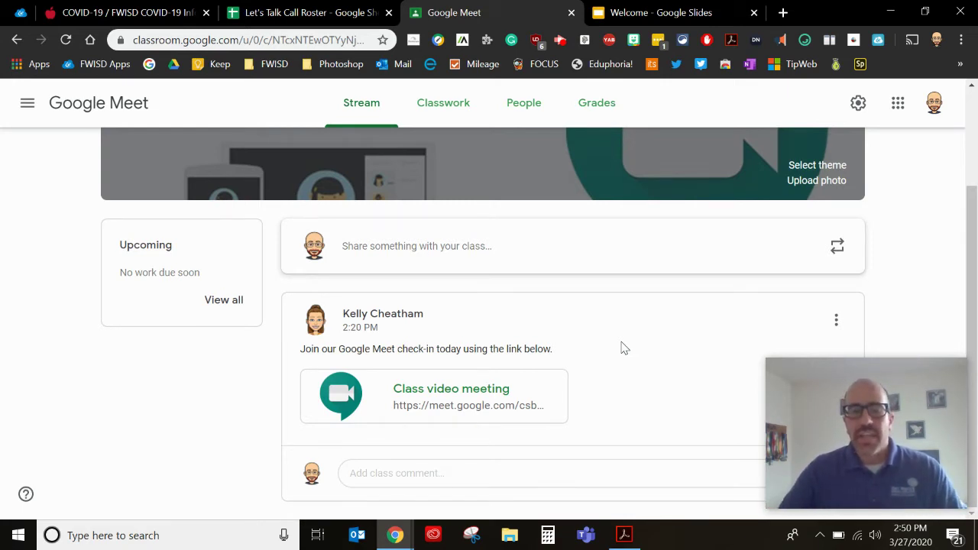
{"action": "scroll", "coordinate": [584, 336], "scroll_direction": "up", "scroll_amount": 2}
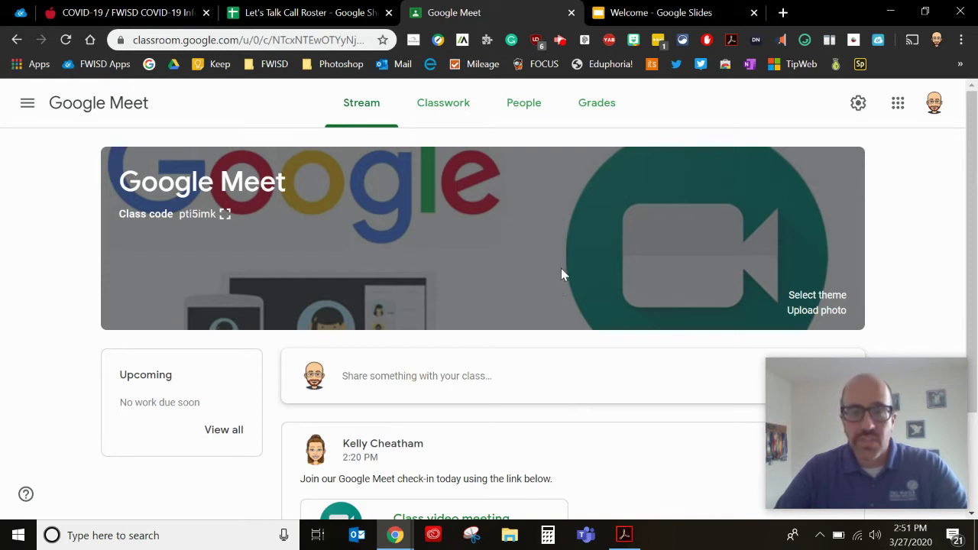
{"action": "scroll", "coordinate": [561, 269], "scroll_direction": "down", "scroll_amount": 2}
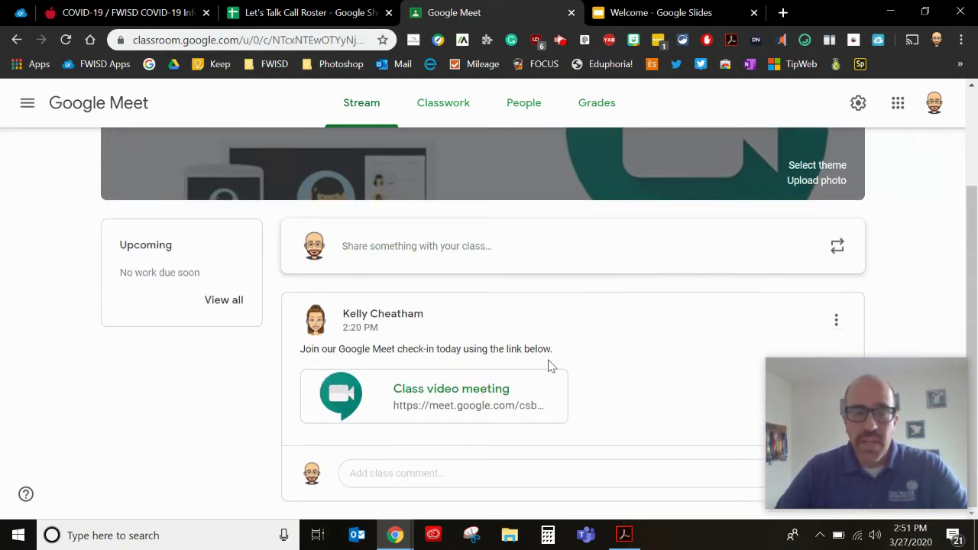
{"action": "left_click", "coordinate": [464, 393]}
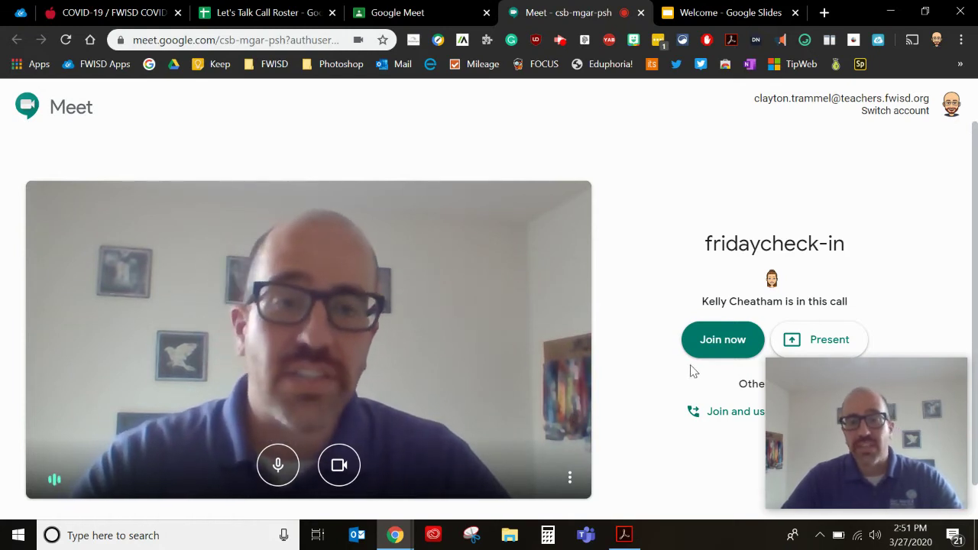
{"action": "left_click", "coordinate": [724, 343]}
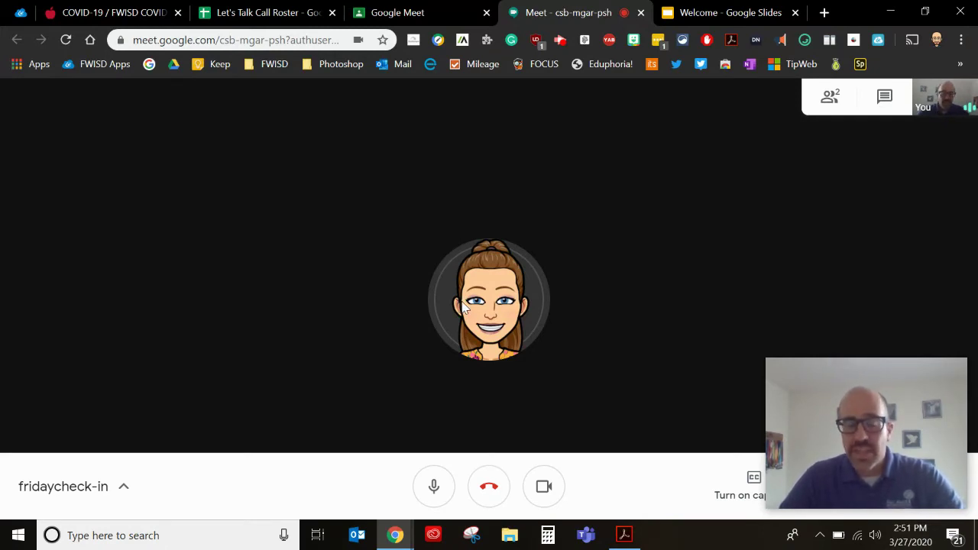
Step: Mute, unmute and re-mute the microphone, and turn the camera off and back on
{"action": "left_click", "coordinate": [434, 489]}
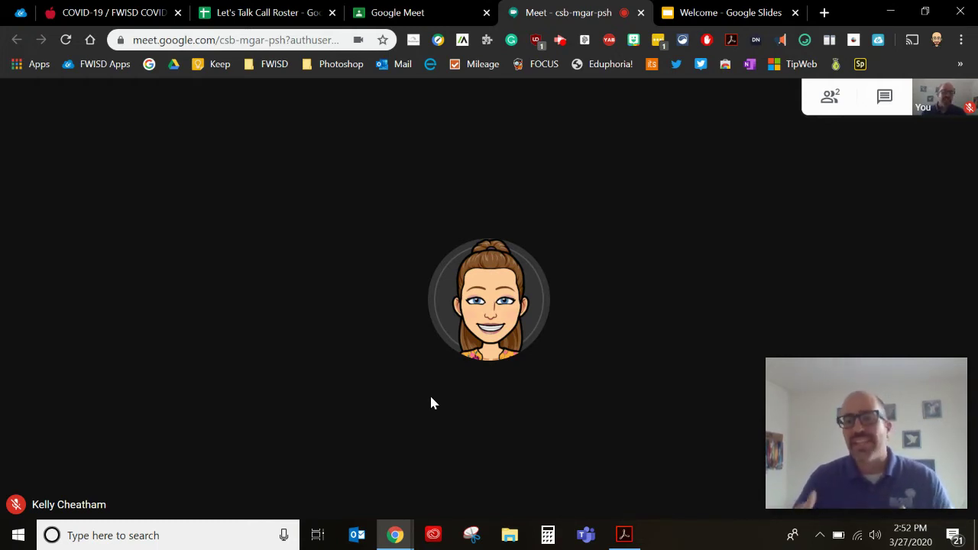
{"action": "mouse_move", "coordinate": [435, 489]}
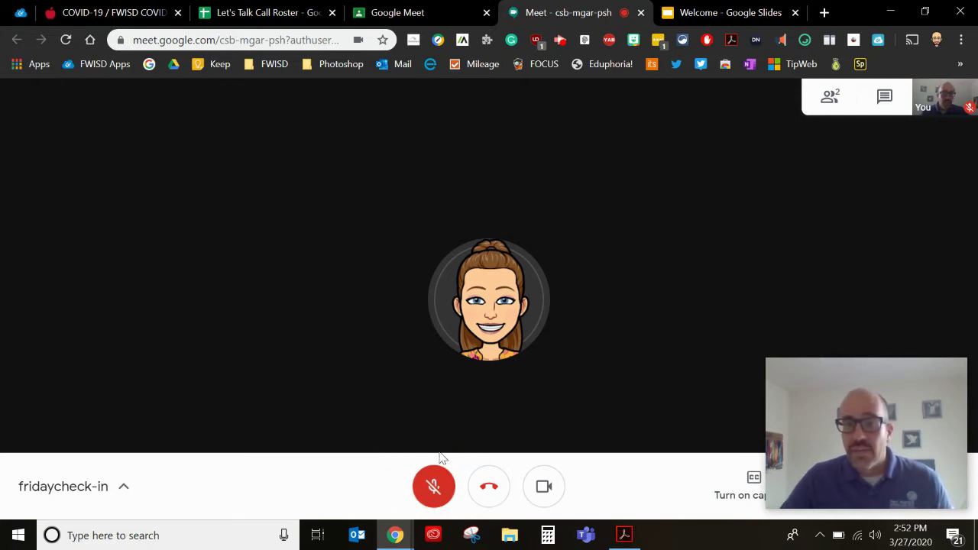
{"action": "left_click", "coordinate": [433, 493]}
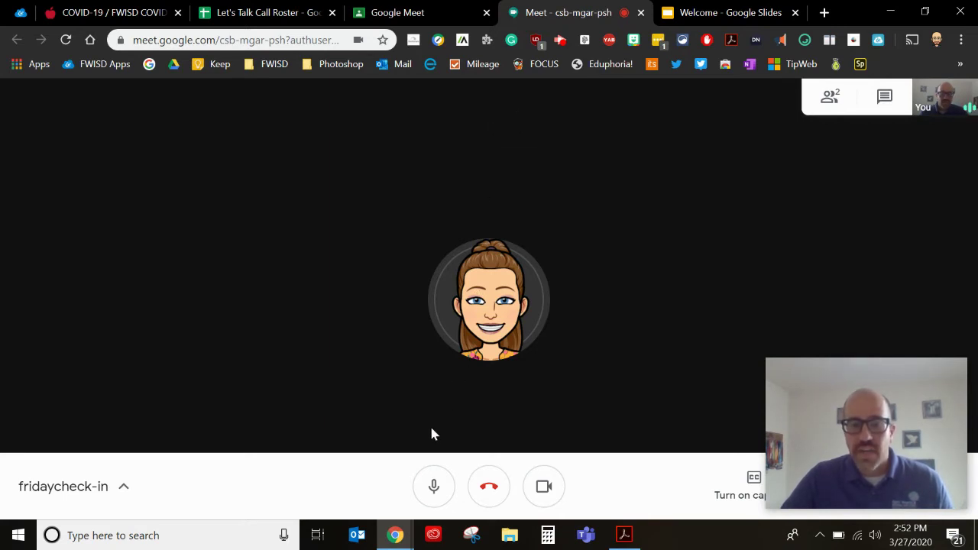
{"action": "left_click", "coordinate": [432, 492]}
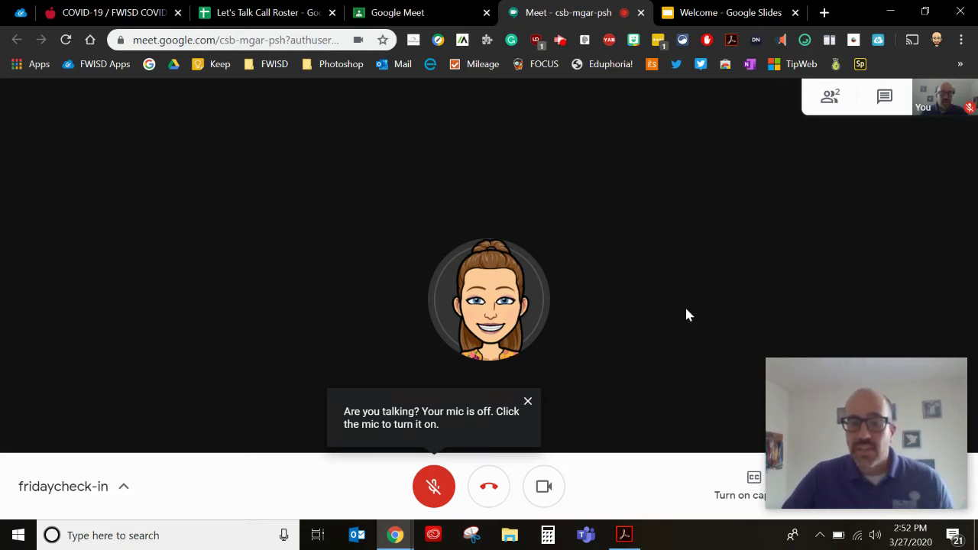
{"action": "left_click", "coordinate": [543, 486]}
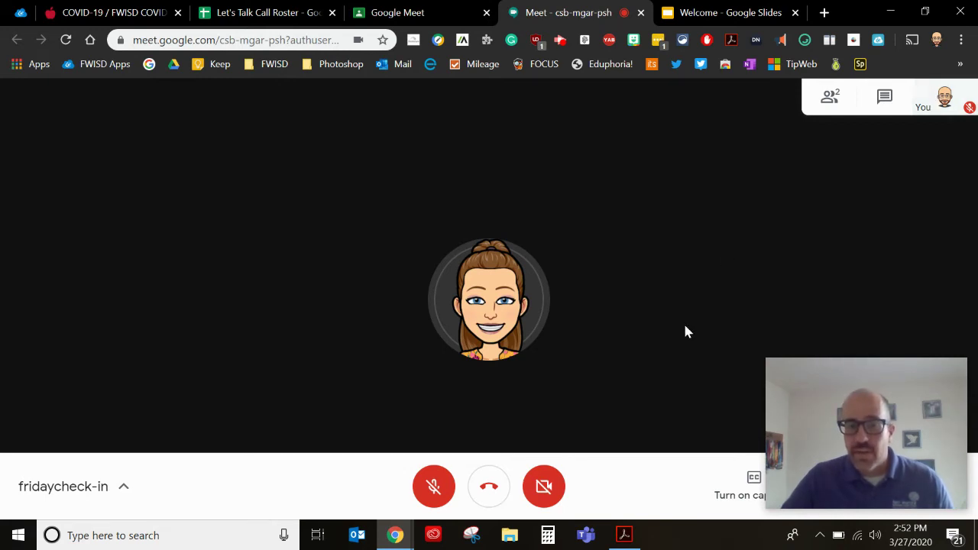
{"action": "left_click", "coordinate": [548, 493]}
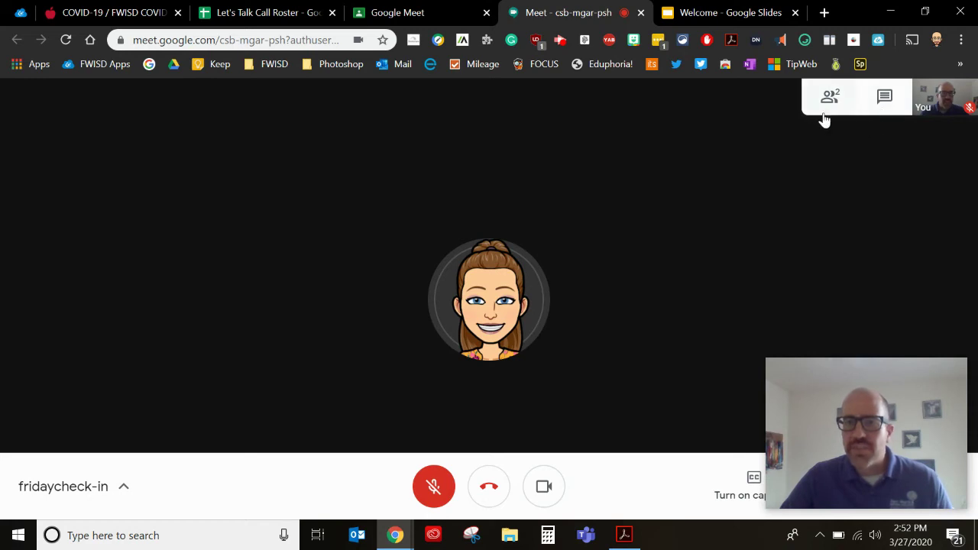
Step: Send the chat message "Will you please repeat that?" to everyone in the call
{"action": "left_click", "coordinate": [885, 100]}
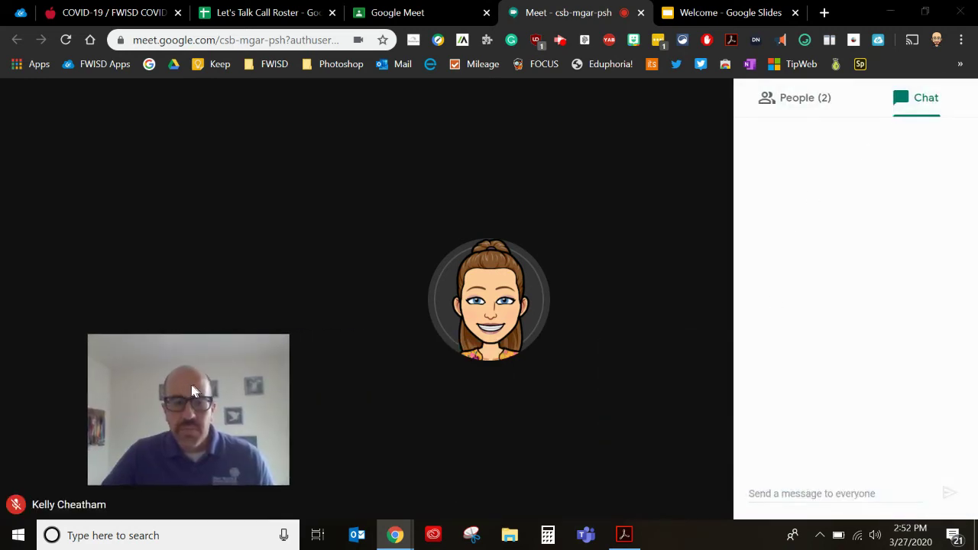
{"action": "left_click", "coordinate": [815, 495]}
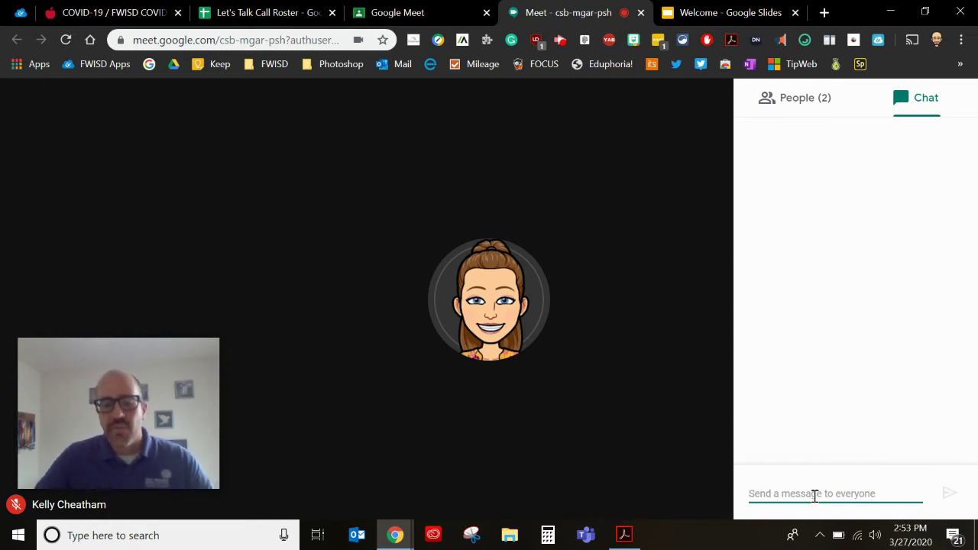
{"action": "type", "text": "Will you"}
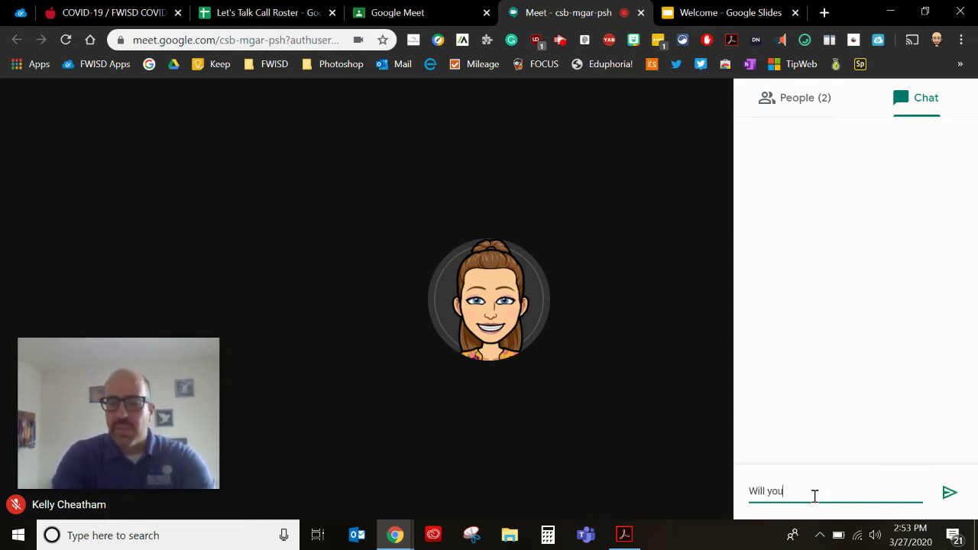
{"action": "type", "text": " please repeat that"}
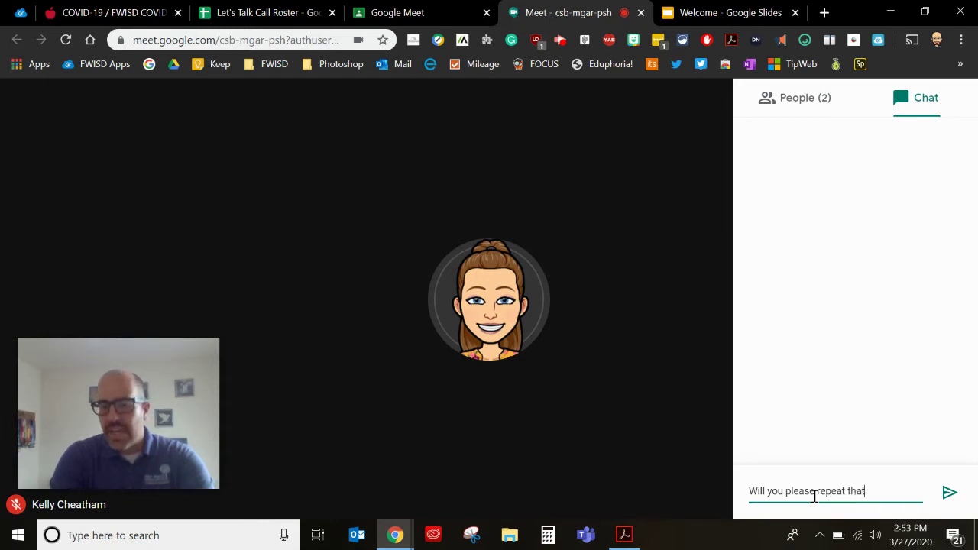
{"action": "type", "text": "?"}
{"action": "key", "text": "Return"}
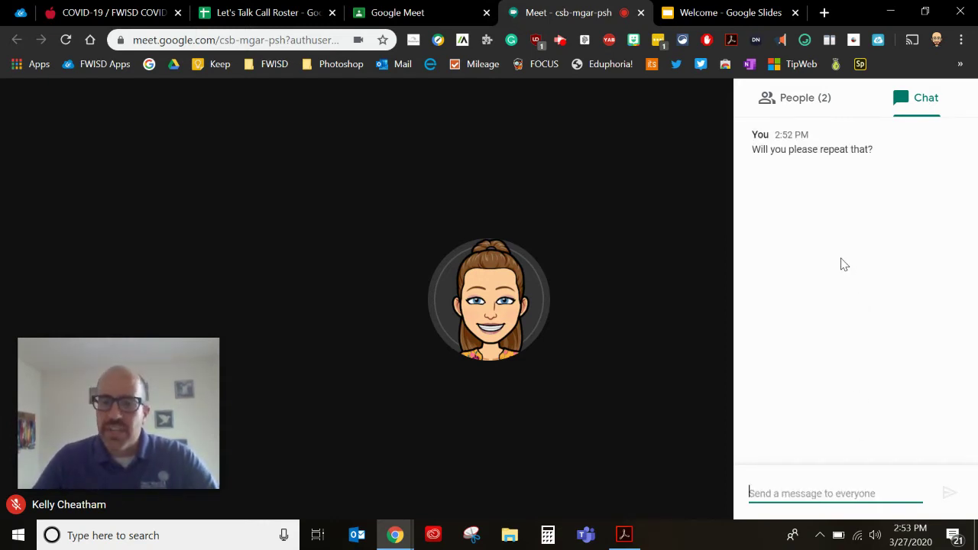
Step: Look at the list of people in the call, return to the chat and close it
{"action": "left_click", "coordinate": [797, 108]}
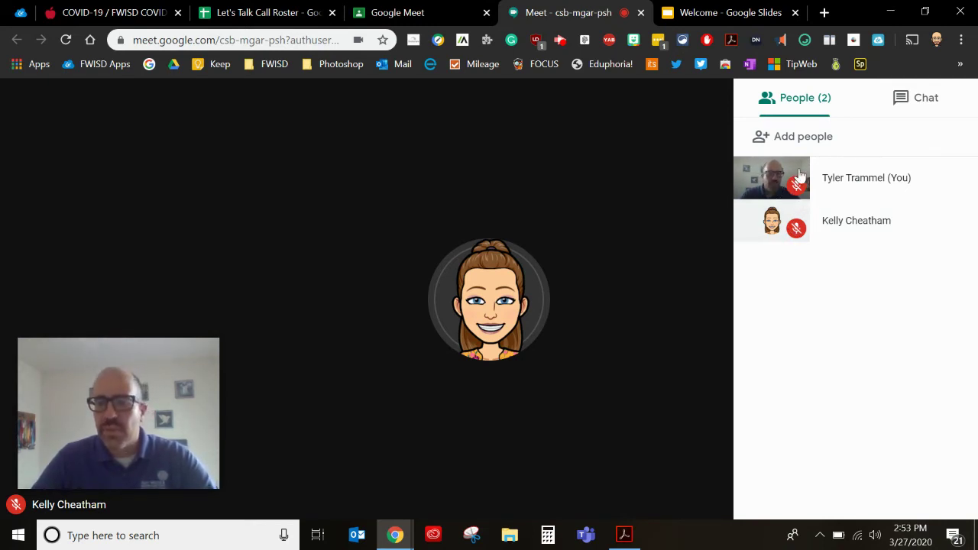
{"action": "left_click", "coordinate": [913, 107]}
{"action": "left_click", "coordinate": [654, 322]}
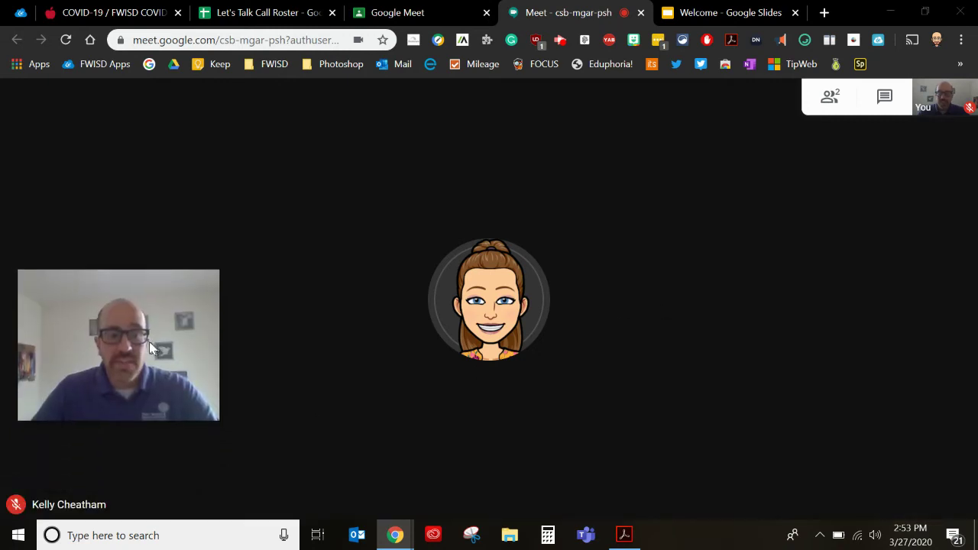
{"action": "mouse_move", "coordinate": [812, 419]}
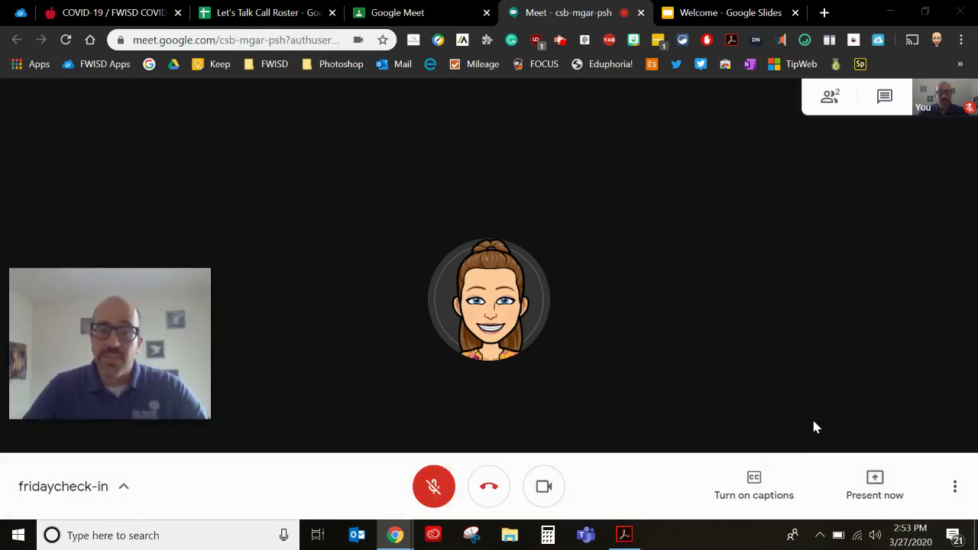
{"action": "left_click", "coordinate": [764, 492]}
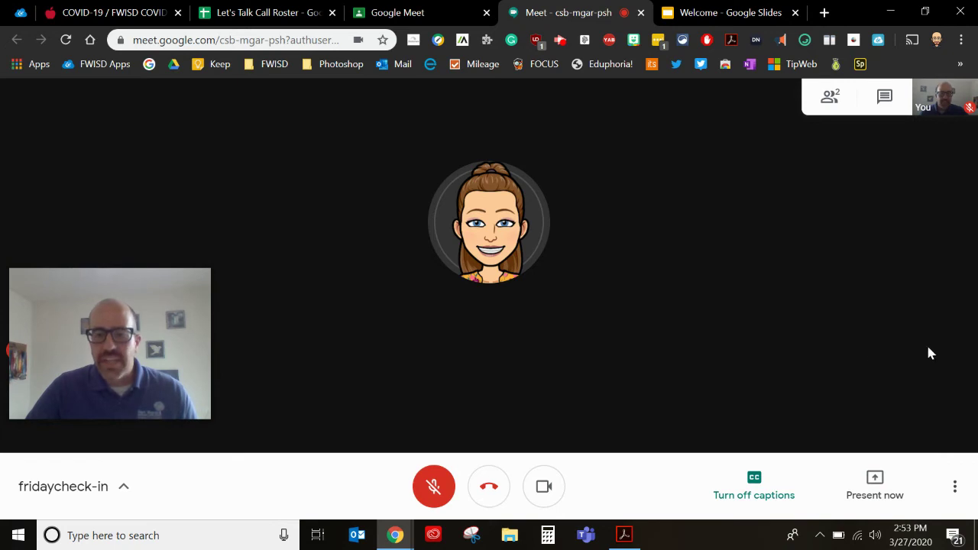
{"action": "left_click_drag", "start_coordinate": [90, 371], "coordinate": [83, 326]}
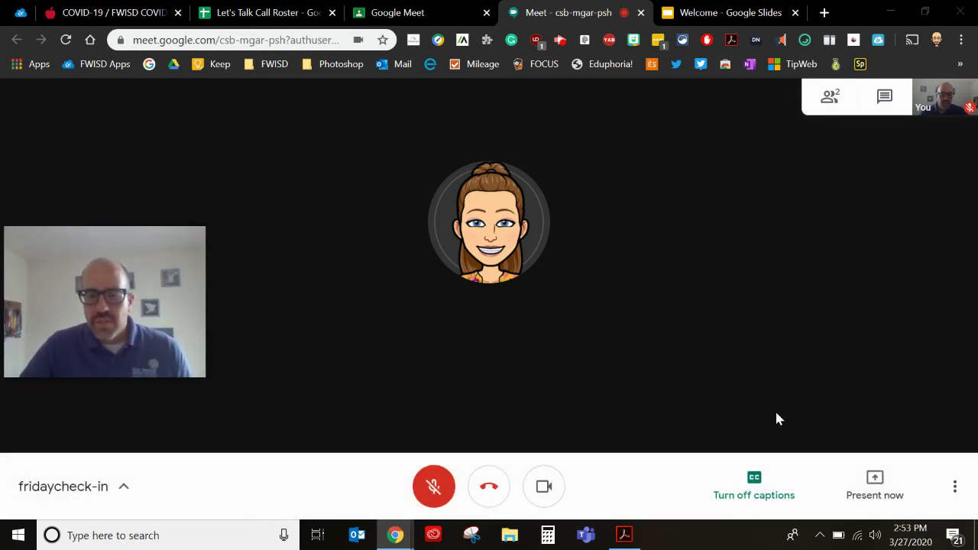
{"action": "left_click", "coordinate": [754, 486]}
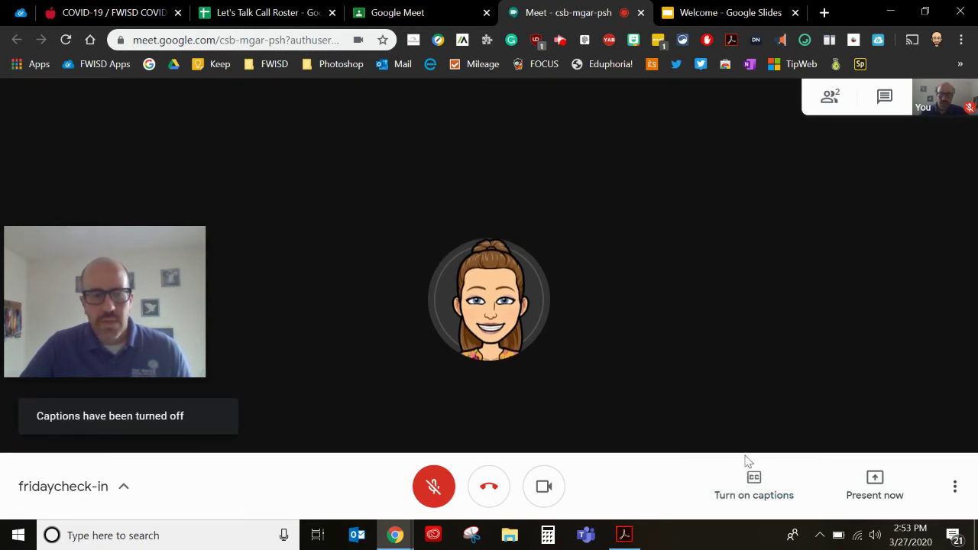
Step: Unmute the microphone and turn on captions for the call
{"action": "left_click", "coordinate": [434, 489]}
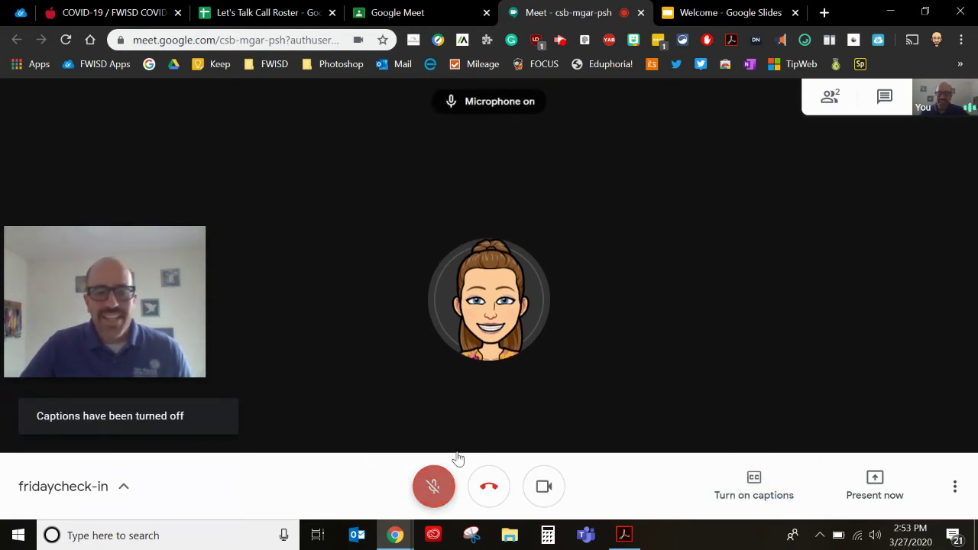
{"action": "left_click", "coordinate": [755, 483]}
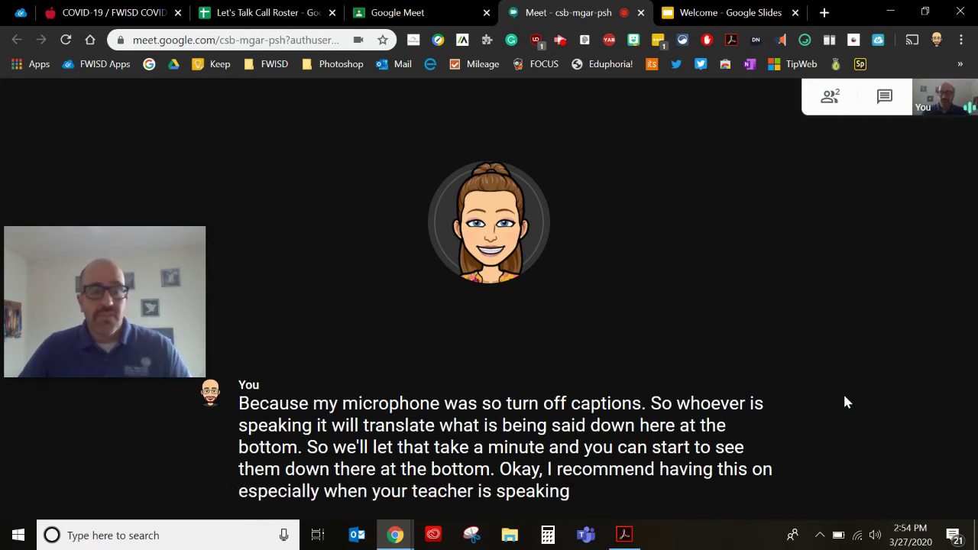
Step: Begin presenting the entire screen, select the screen as the share source, and cancel the sharing
{"action": "mouse_move", "coordinate": [843, 432]}
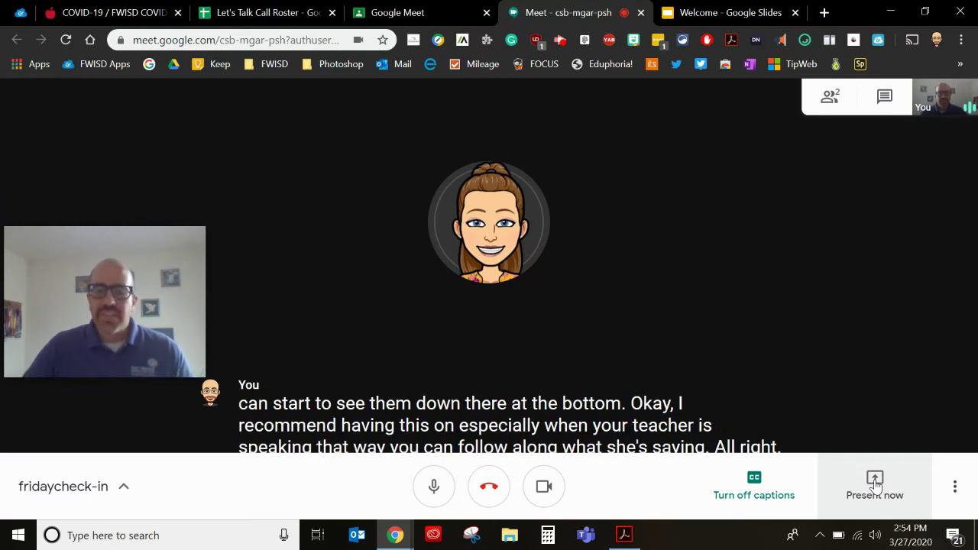
{"action": "left_click", "coordinate": [874, 489]}
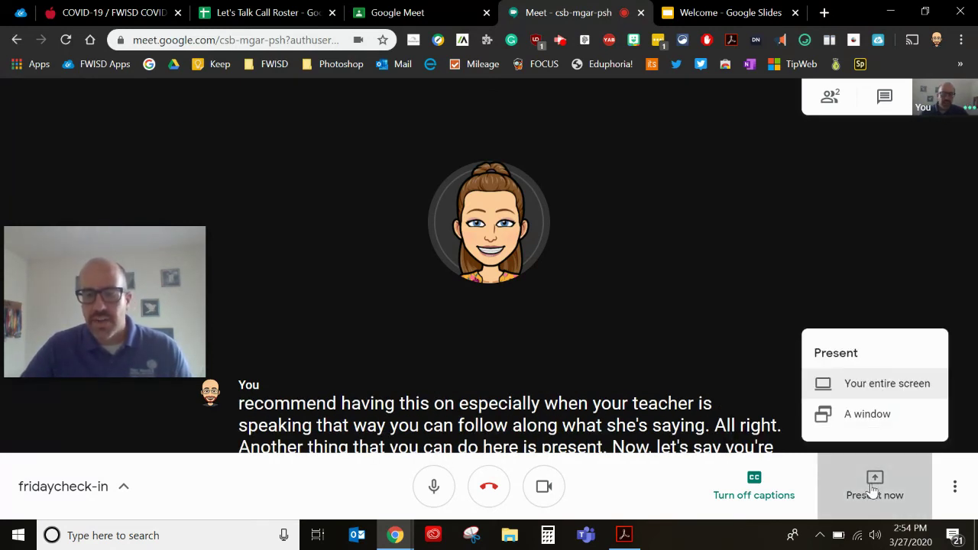
{"action": "left_click", "coordinate": [850, 383]}
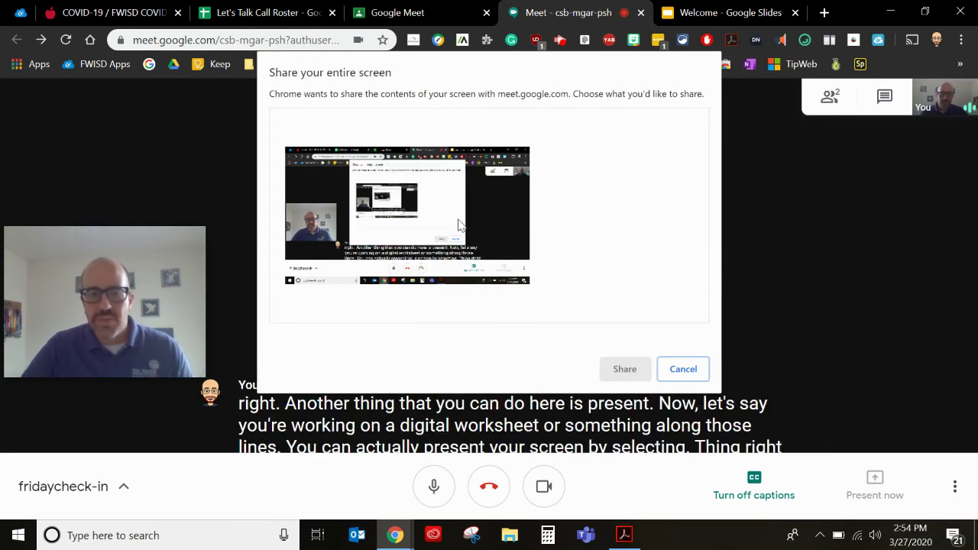
{"action": "left_click", "coordinate": [458, 225]}
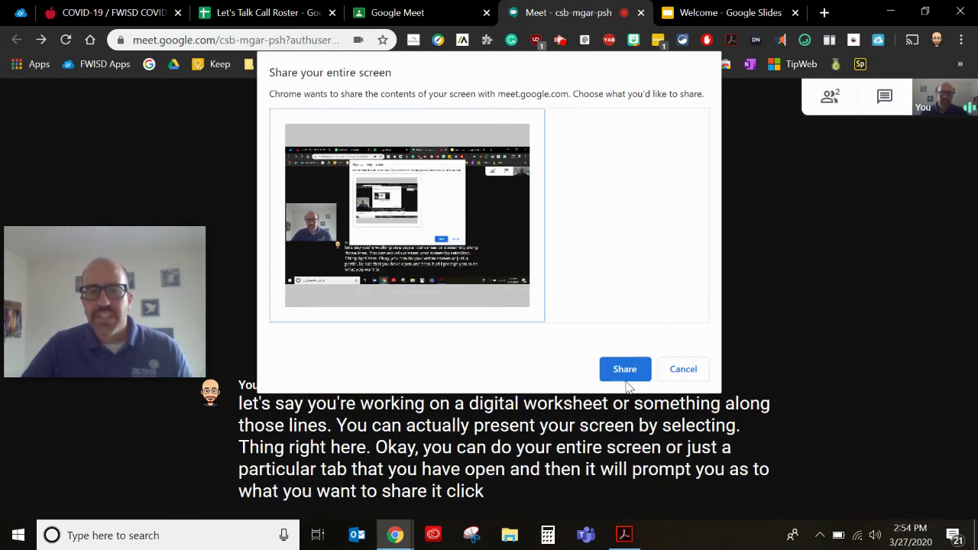
{"action": "left_click", "coordinate": [684, 369]}
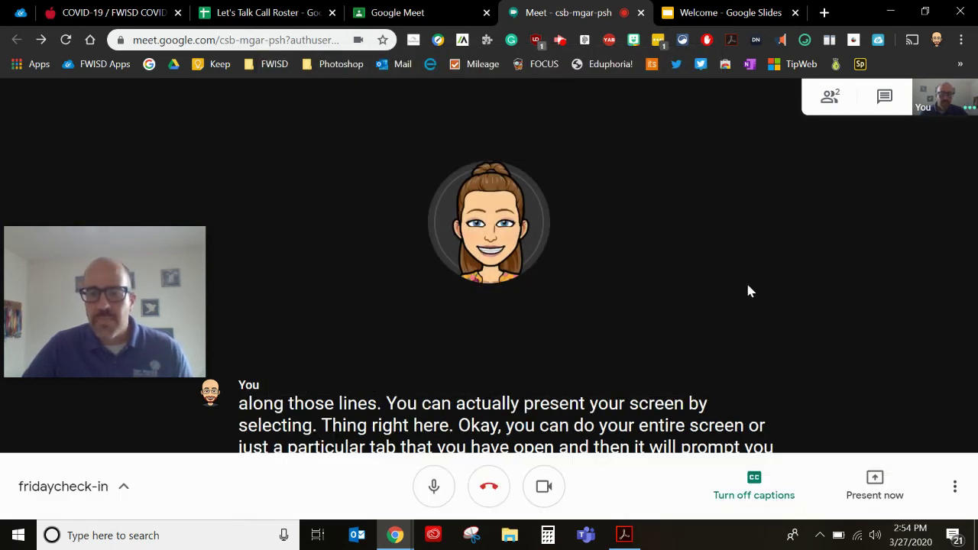
Step: Look at the available call layouts and close the choice without picking one
{"action": "left_click", "coordinate": [956, 493]}
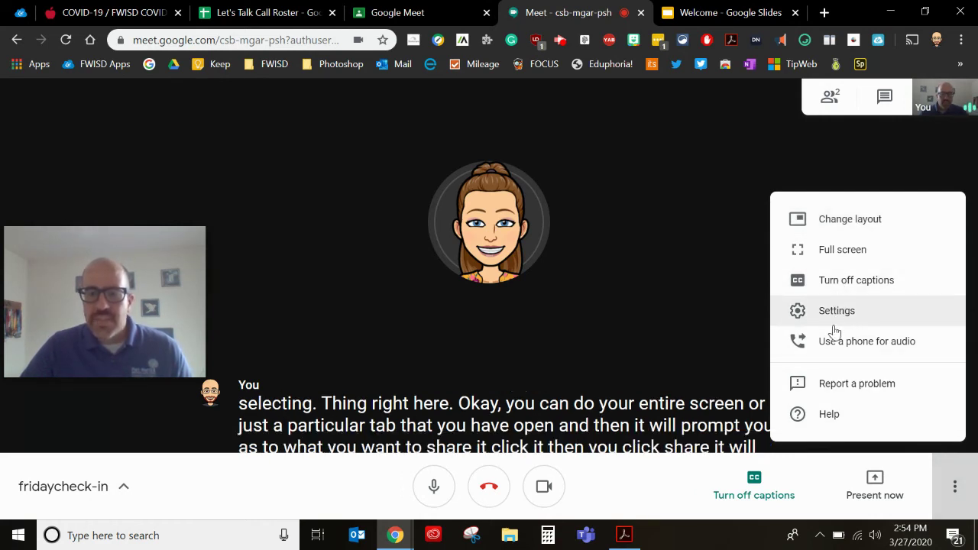
{"action": "left_click", "coordinate": [840, 225]}
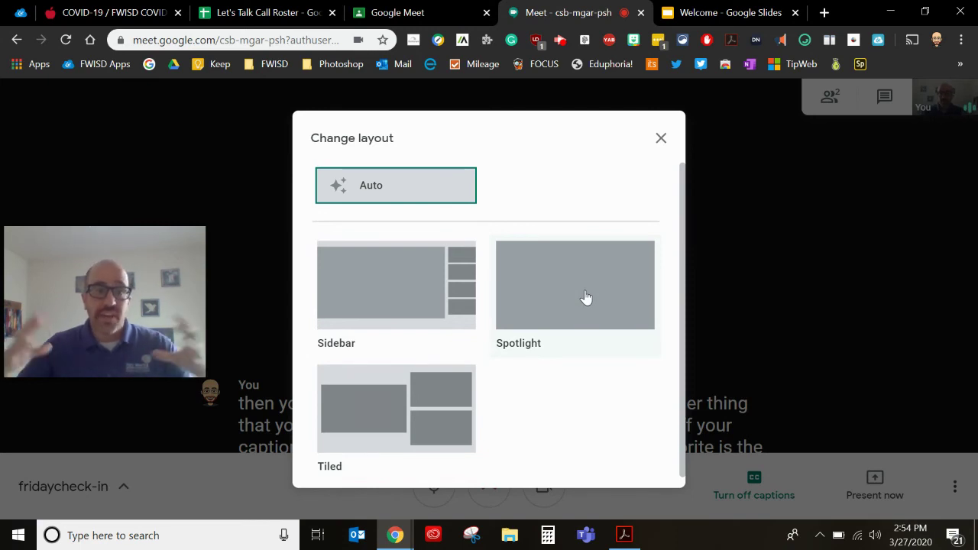
{"action": "left_click", "coordinate": [662, 139]}
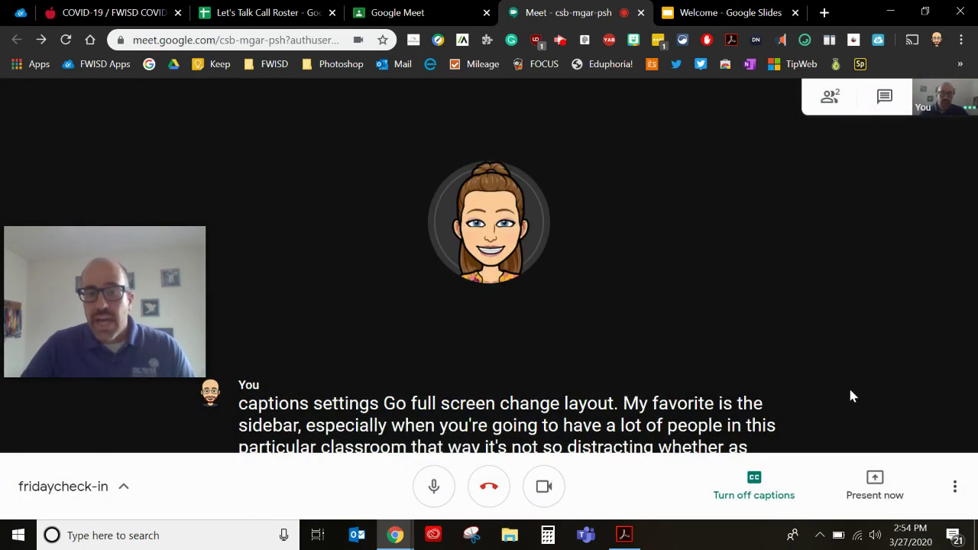
Step: Review the call's audio and video settings, choose Standard definition (360p) as the maximum send resolution, and close the settings
{"action": "left_click", "coordinate": [957, 493]}
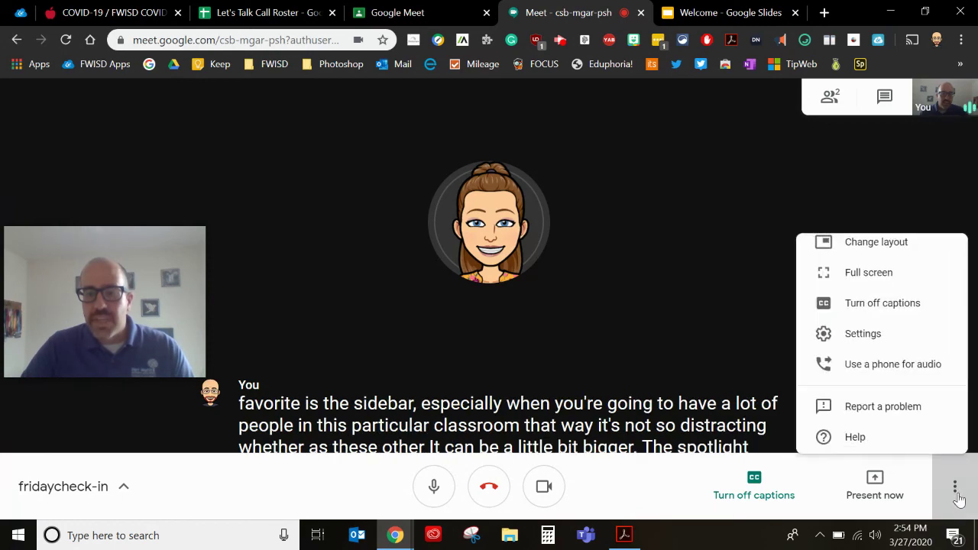
{"action": "left_click", "coordinate": [849, 315]}
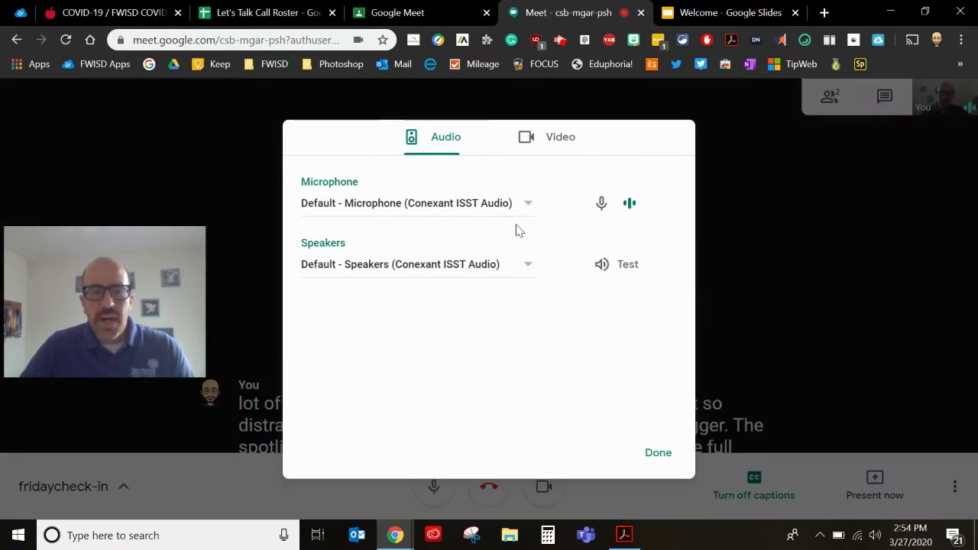
{"action": "left_click", "coordinate": [574, 152]}
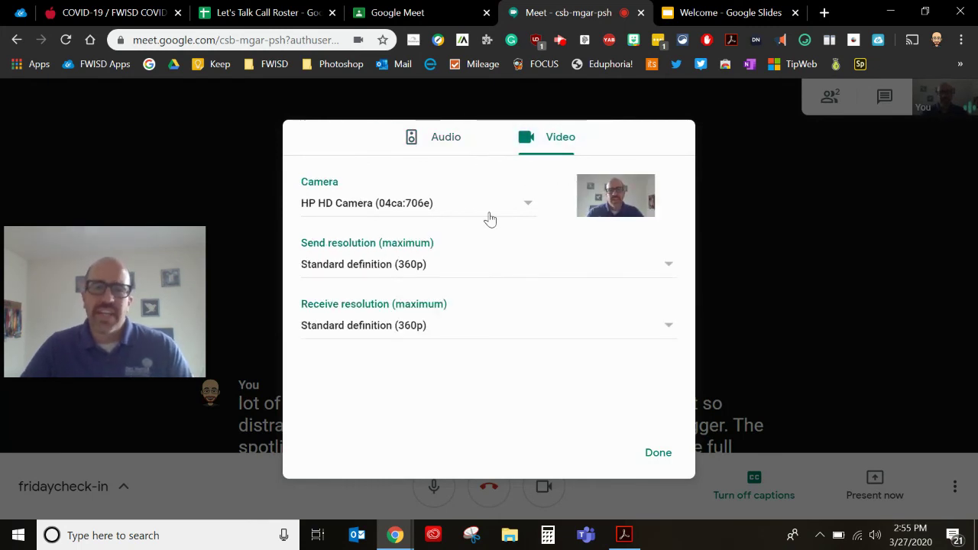
{"action": "left_click", "coordinate": [663, 269]}
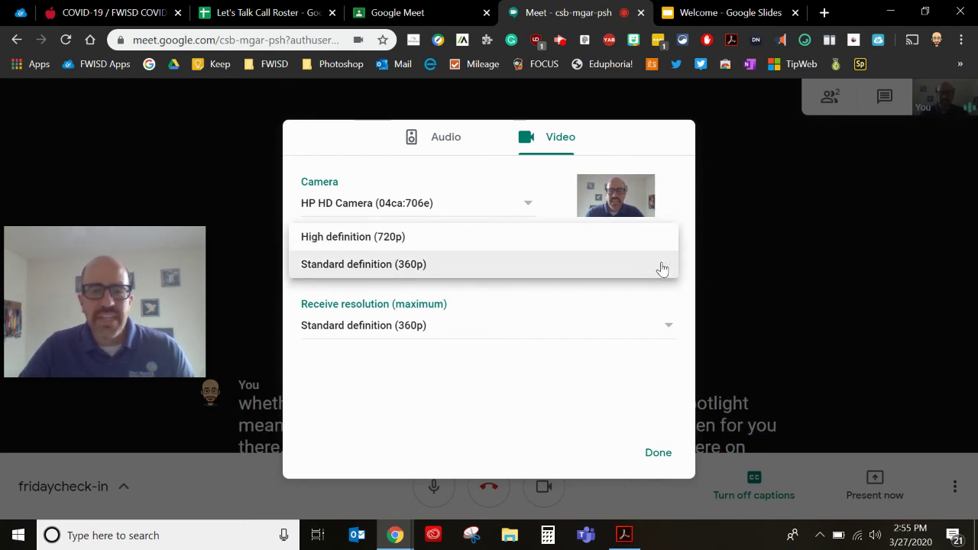
{"action": "left_click", "coordinate": [404, 265]}
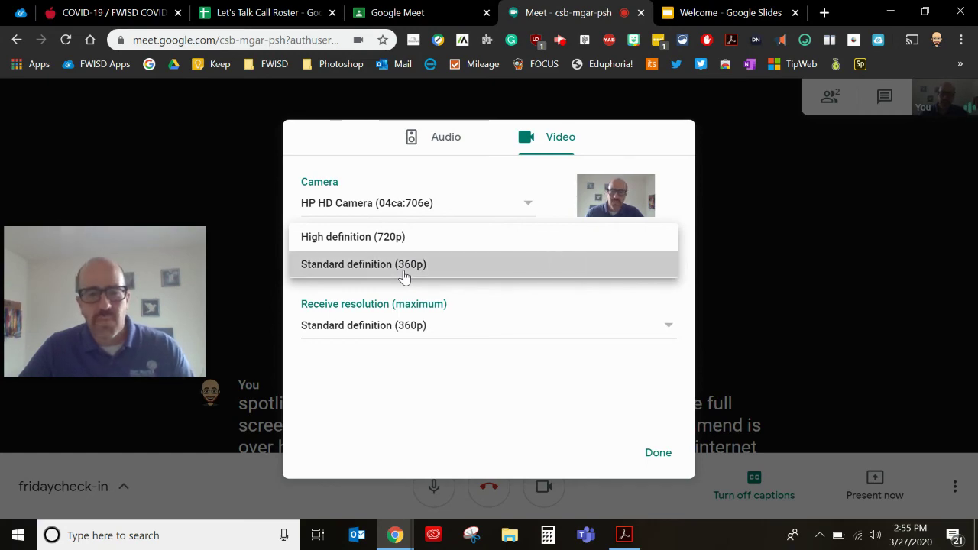
{"action": "left_click", "coordinate": [657, 454]}
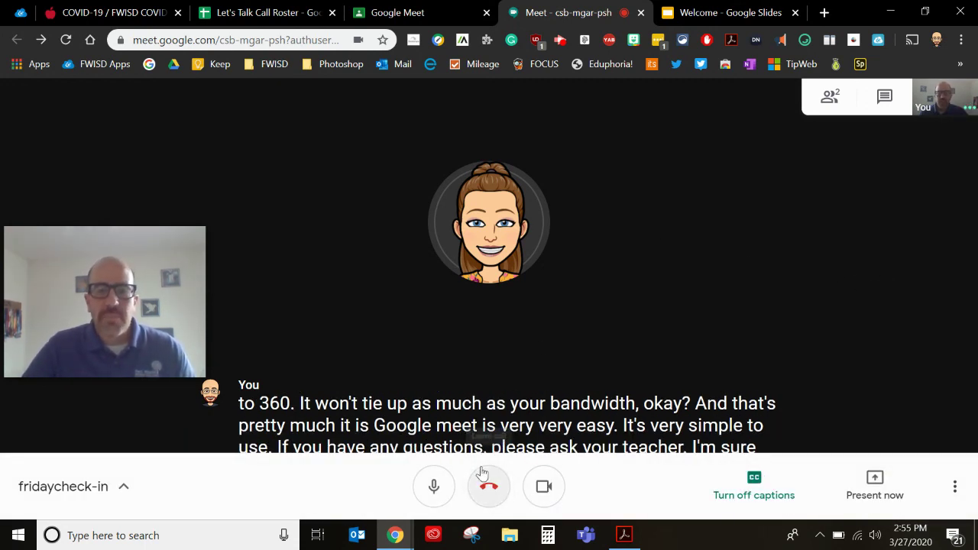
Step: Leave the fridaycheck-in meeting
{"action": "left_click", "coordinate": [488, 495]}
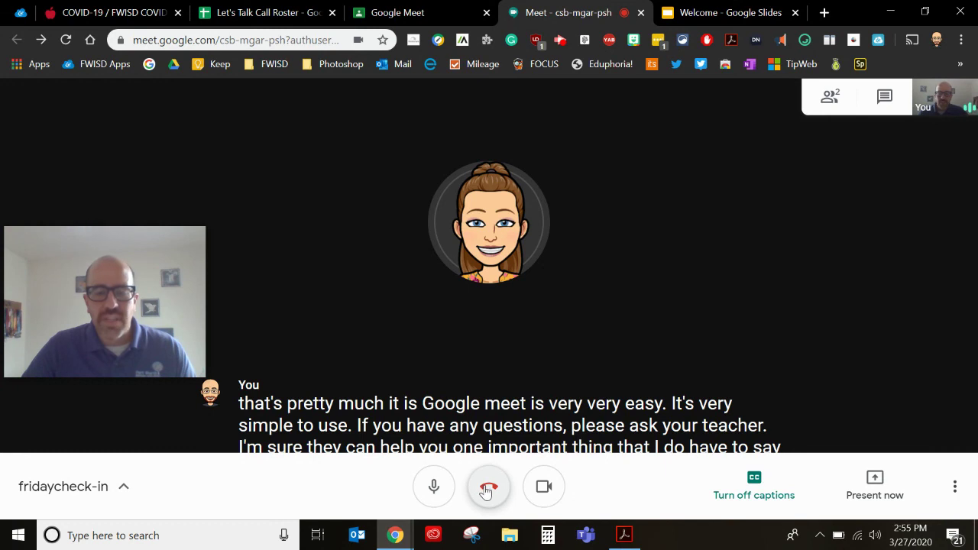
{"action": "left_click", "coordinate": [486, 492]}
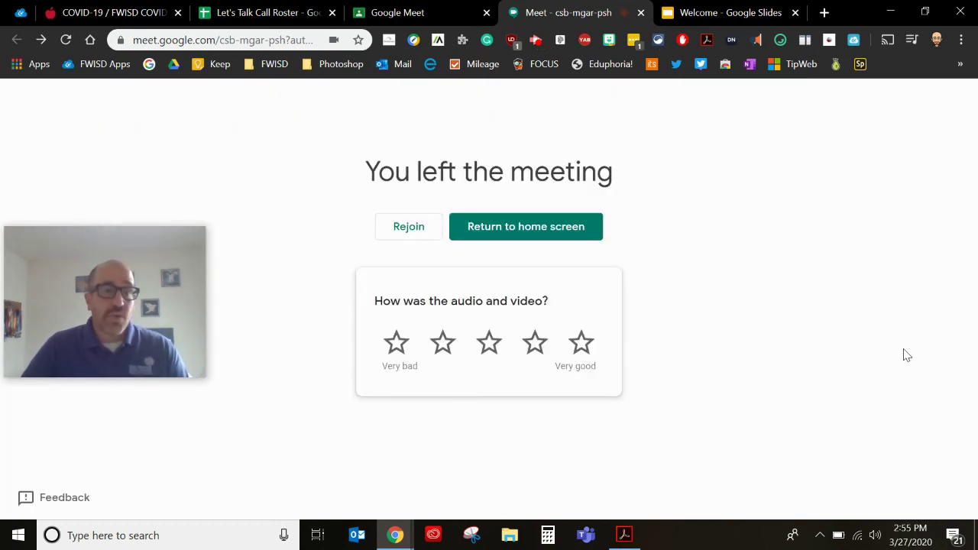